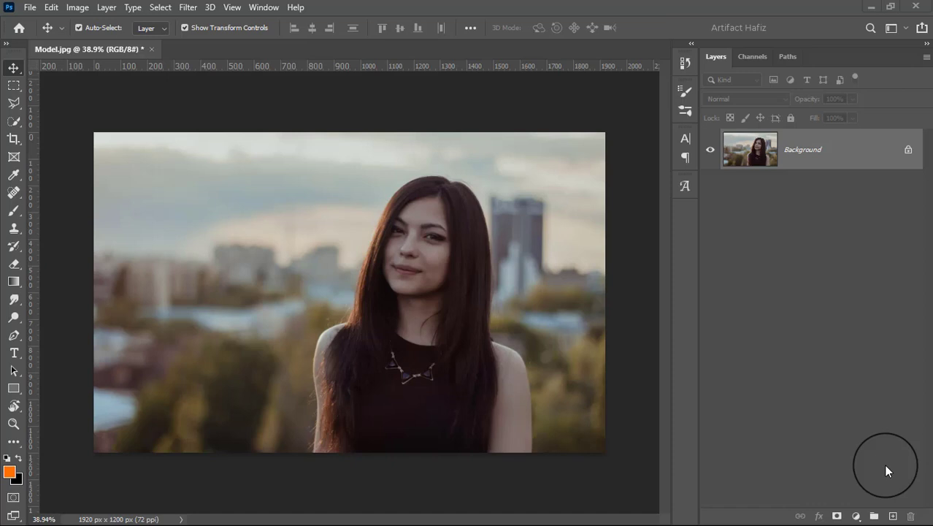
# - Duplicate the Background layer, convert the copy for Smart Filters, and apply Camera Raw Filter
pyautogui.doubleClick(833, 158)
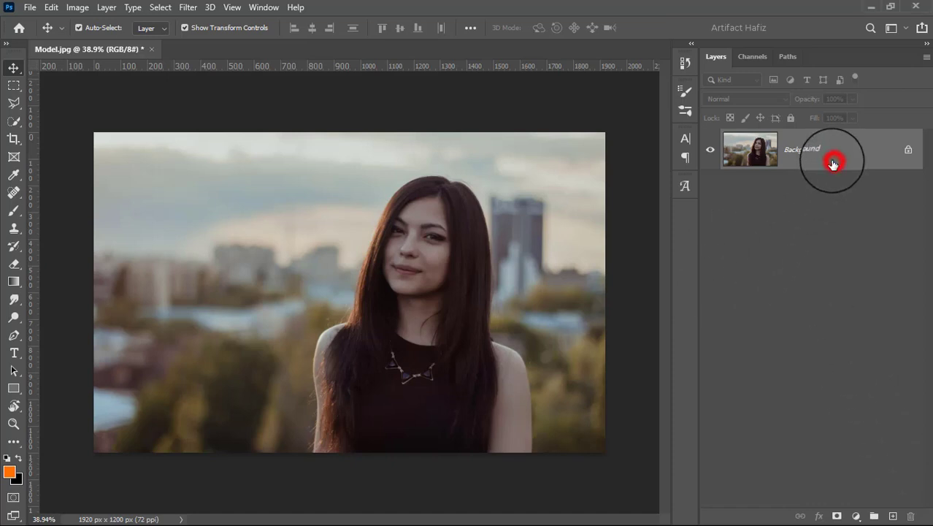
pyautogui.moveTo(826, 151); pyautogui.dragTo(892, 516)
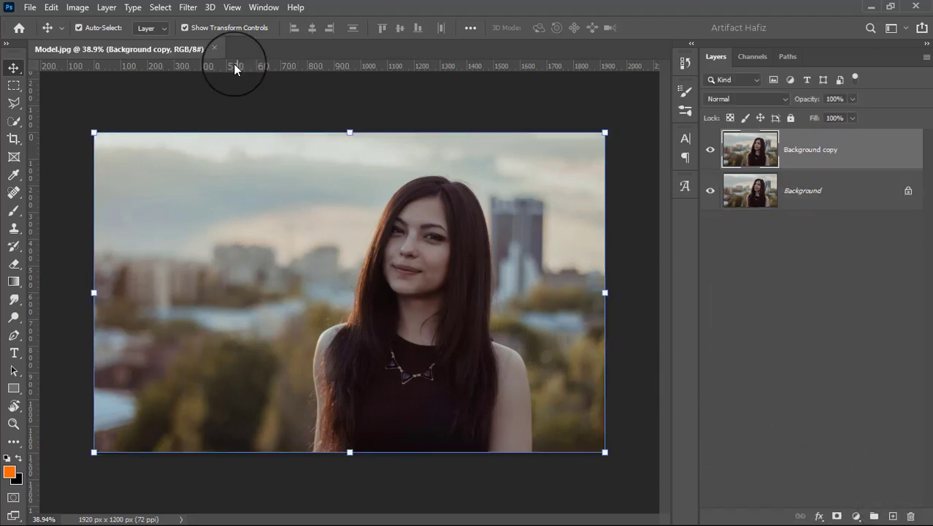
pyautogui.click(187, 8)
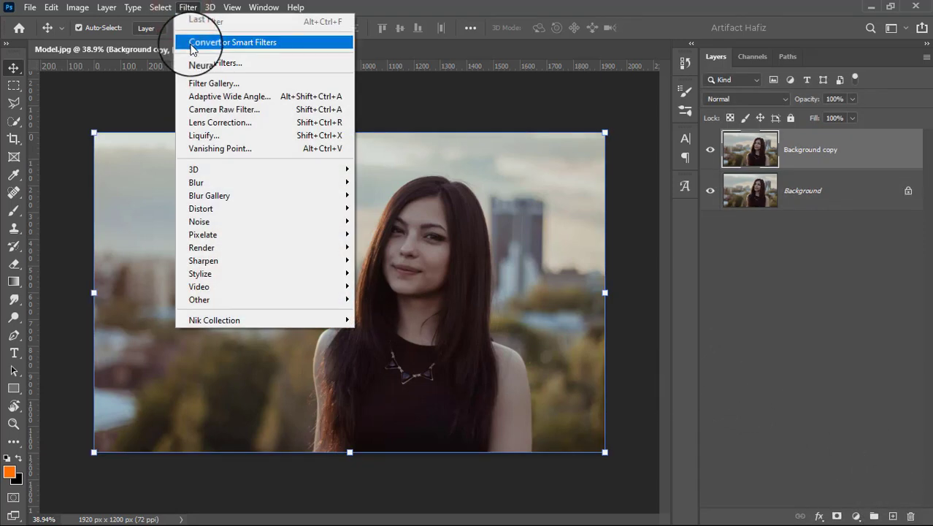
pyautogui.click(192, 43)
pyautogui.click(187, 9)
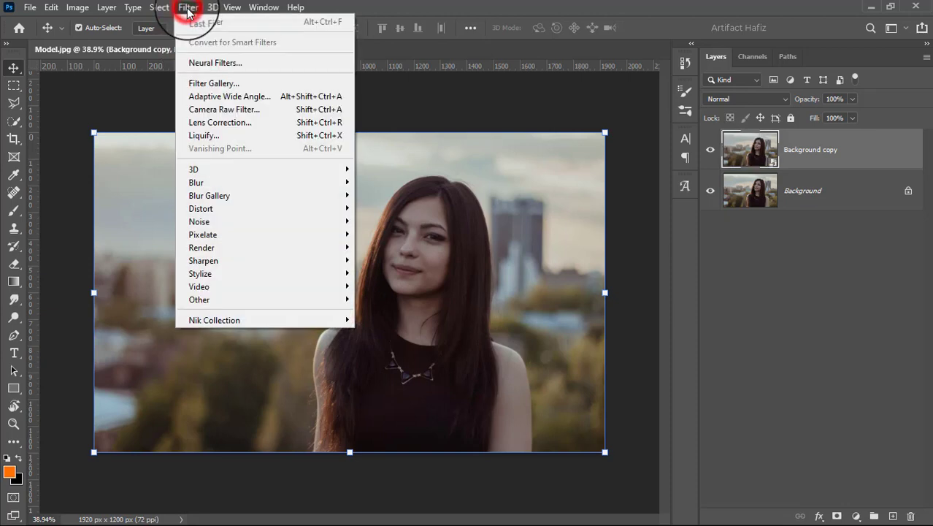
pyautogui.click(211, 110)
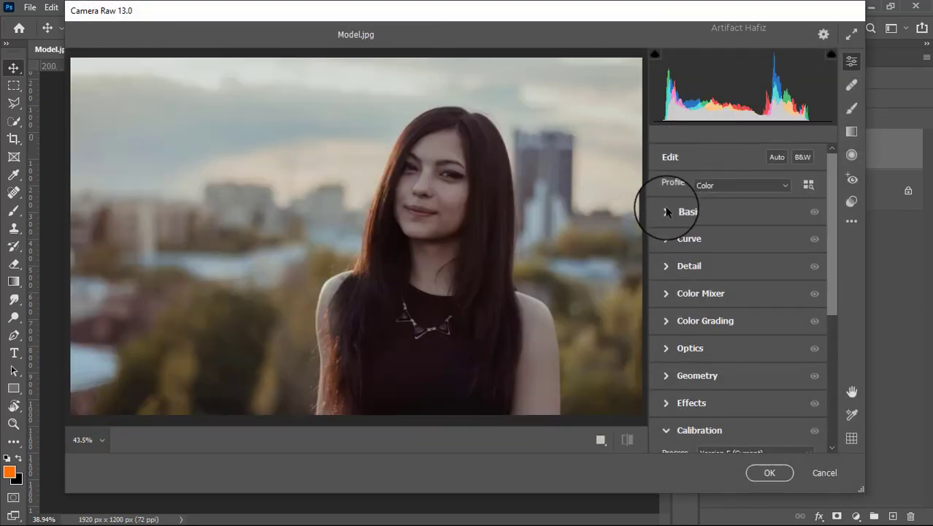
# - Set the Basic tones to Exposure -0.20, Contrast +3, Highlights -19, Shadows +2 and Whites +70
pyautogui.click(667, 211)
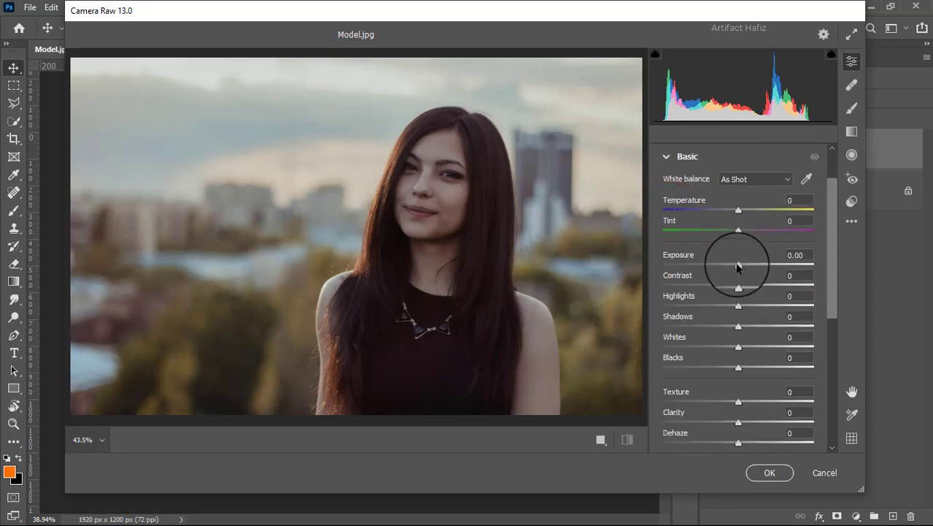
pyautogui.moveTo(738, 267); pyautogui.dragTo(741, 287)
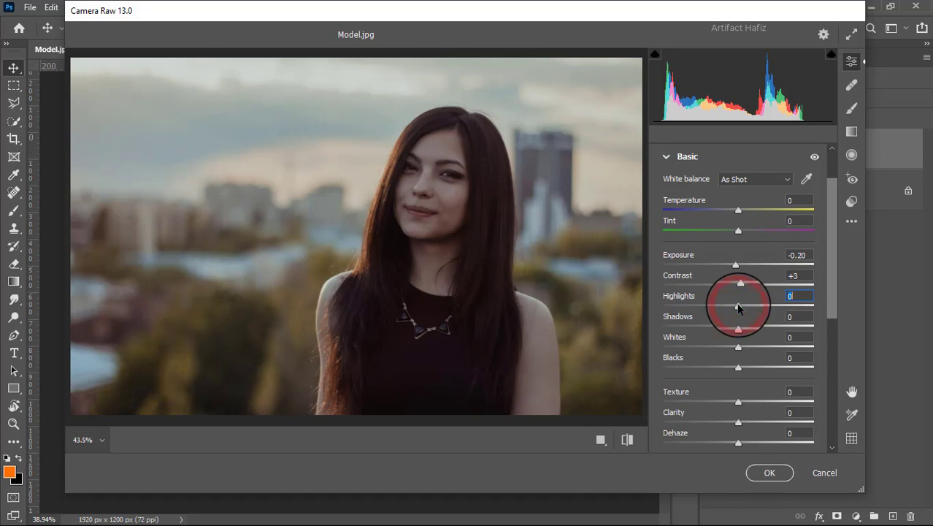
pyautogui.moveTo(739, 309); pyautogui.dragTo(737, 310)
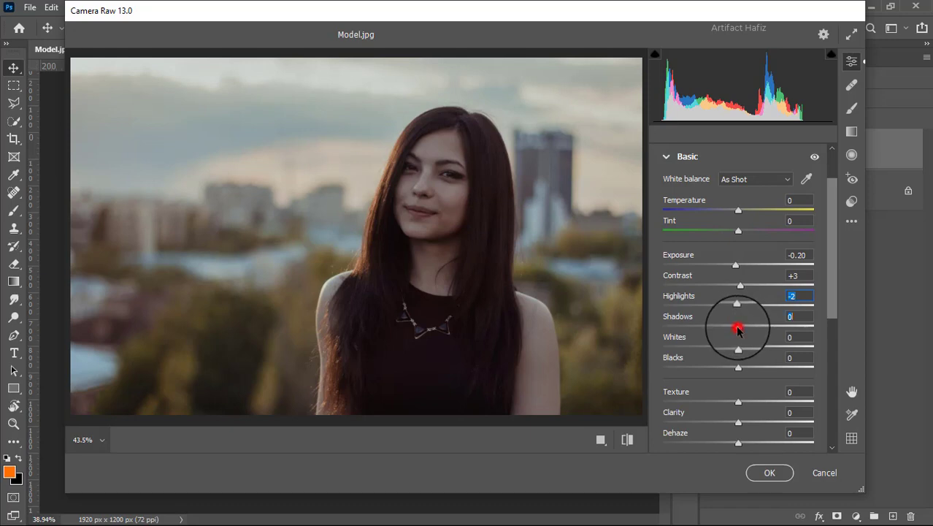
pyautogui.moveTo(738, 331); pyautogui.dragTo(740, 334)
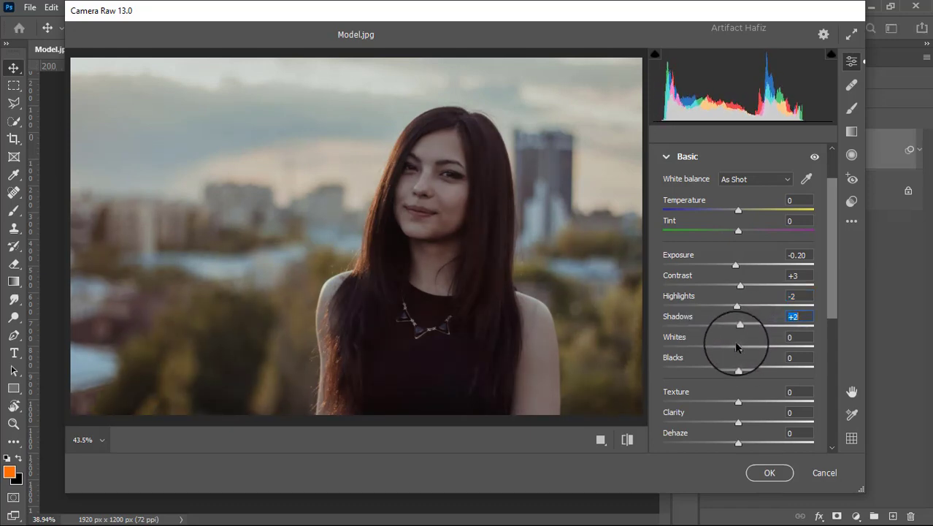
pyautogui.moveTo(738, 346)
pyautogui.mouseDown()
pyautogui.moveTo(728, 351)
pyautogui.moveTo(791, 346)
pyautogui.mouseUp()
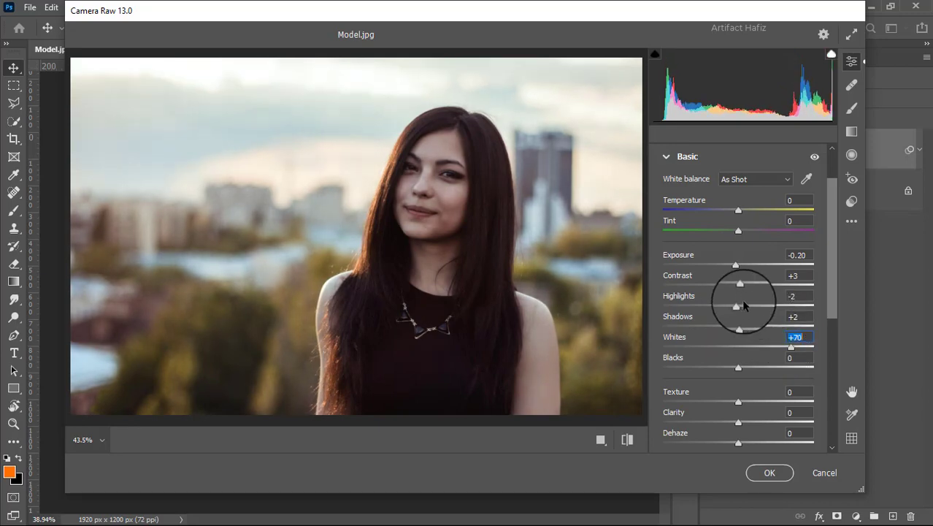
pyautogui.moveTo(737, 305)
pyautogui.mouseDown()
pyautogui.moveTo(694, 305)
pyautogui.moveTo(711, 312)
pyautogui.moveTo(696, 316)
pyautogui.moveTo(738, 321)
pyautogui.moveTo(728, 320)
pyautogui.mouseUp()
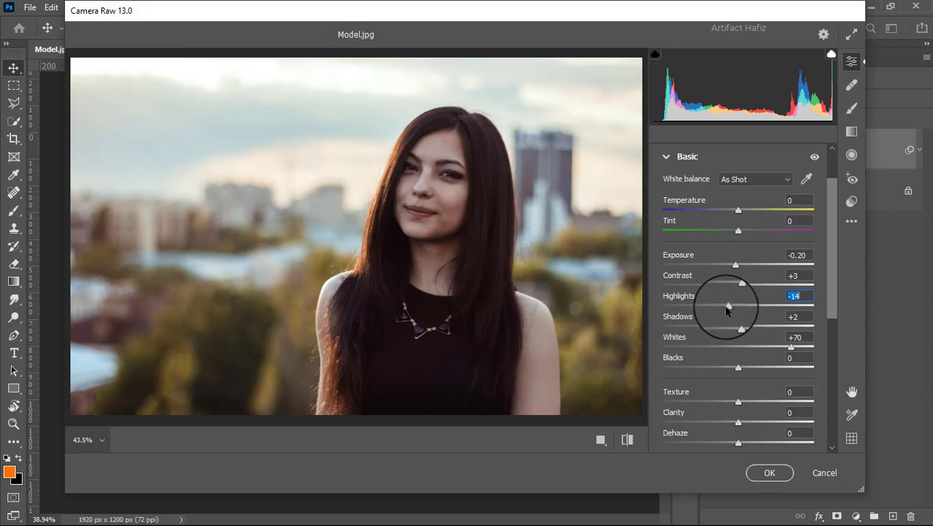
pyautogui.moveTo(726, 306); pyautogui.dragTo(722, 309)
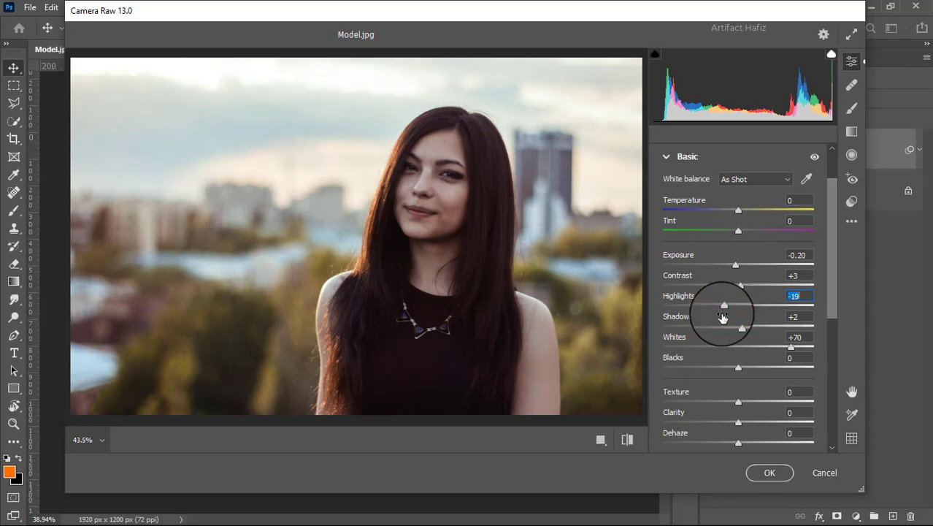
# - Set Blacks to +15 and enter -3 as the Texture value
pyautogui.scroll(-2, 721, 316)
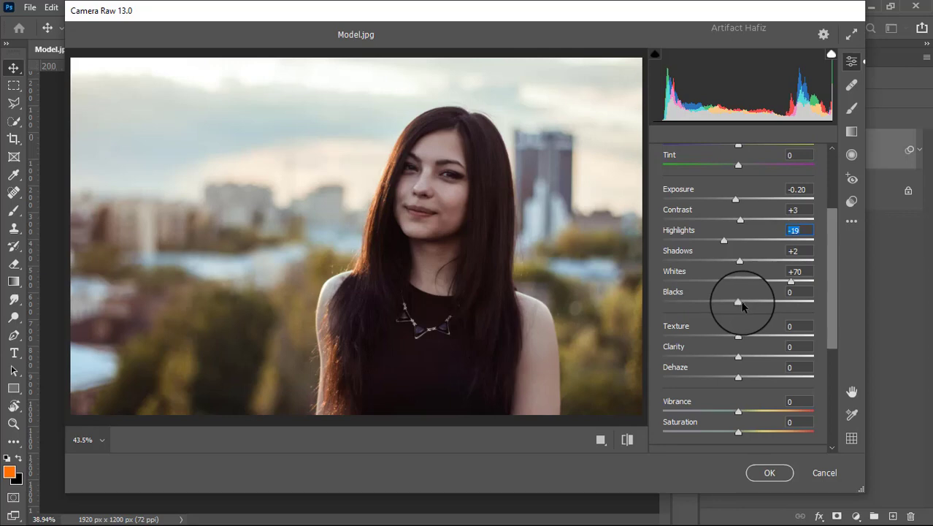
pyautogui.moveTo(739, 302)
pyautogui.mouseDown()
pyautogui.moveTo(737, 312)
pyautogui.moveTo(755, 312)
pyautogui.mouseUp()
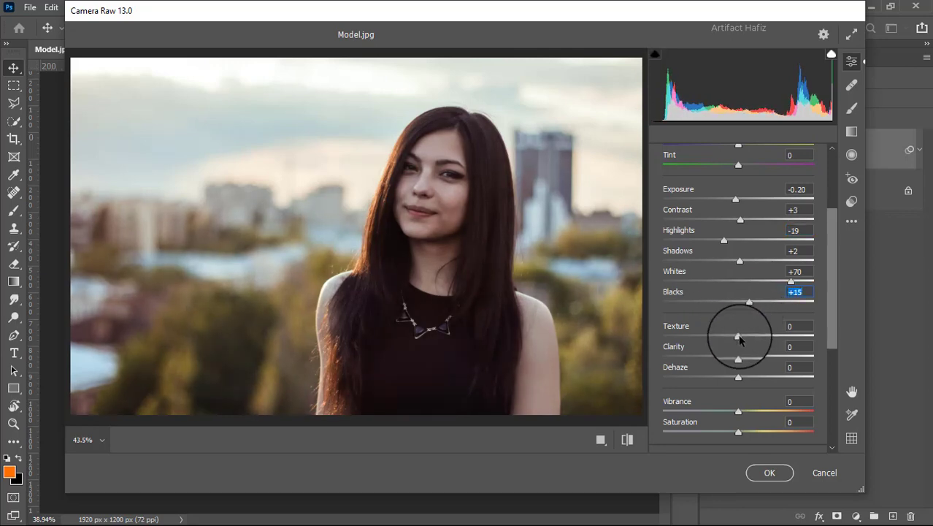
pyautogui.moveTo(739, 337); pyautogui.dragTo(746, 358)
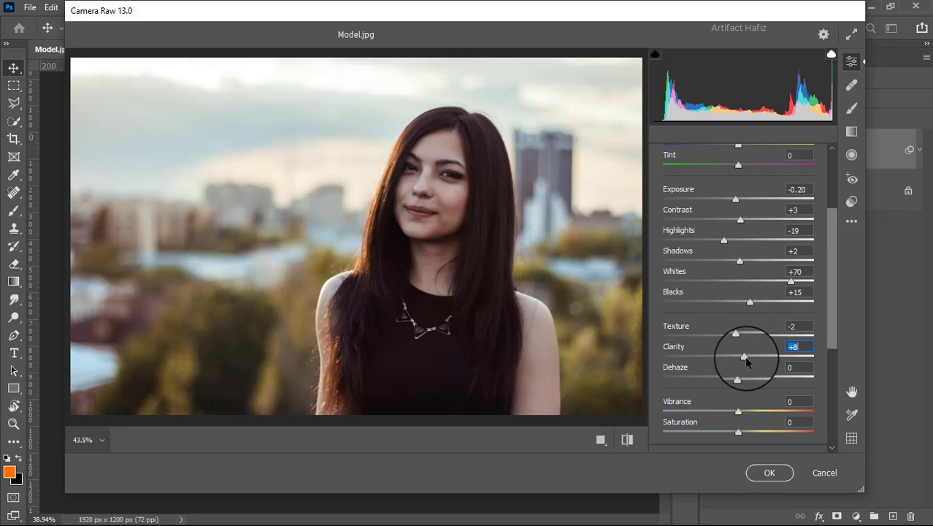
pyautogui.moveTo(736, 334); pyautogui.dragTo(734, 335)
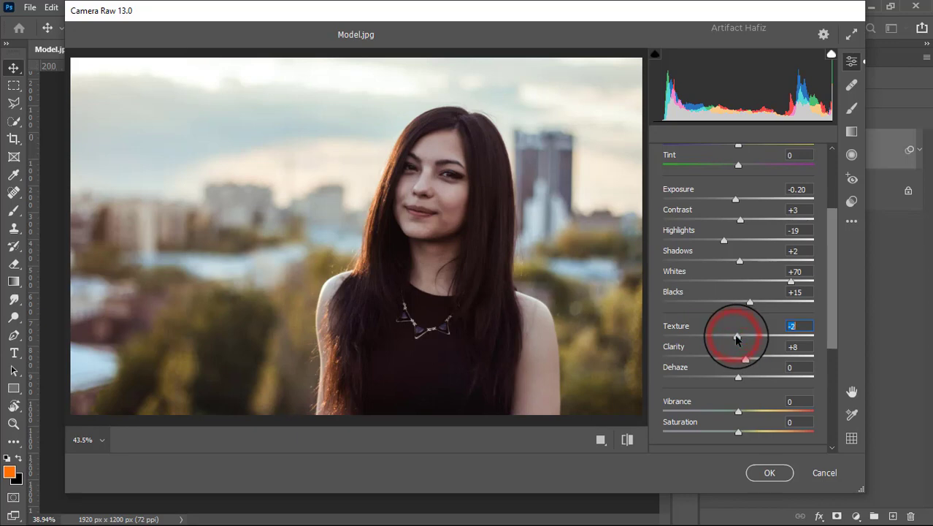
pyautogui.doubleClick(736, 335)
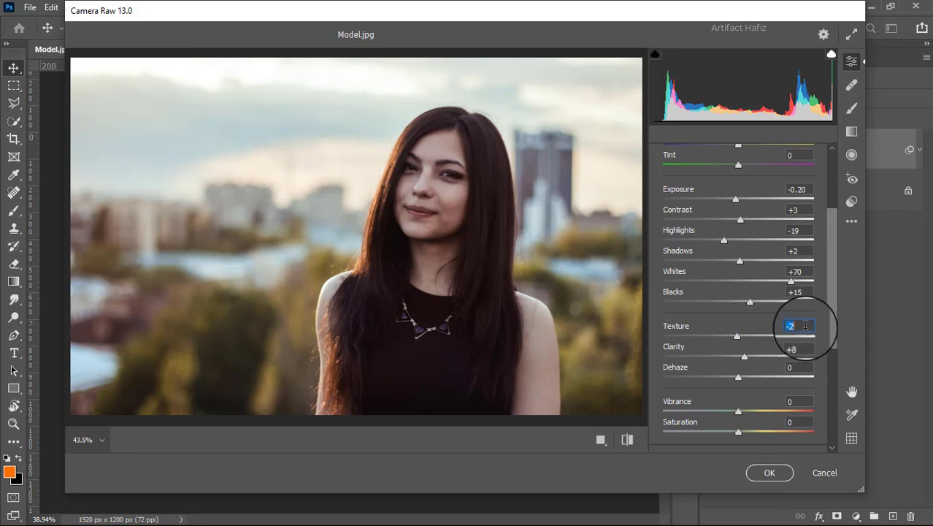
pyautogui.press('BackSpace')
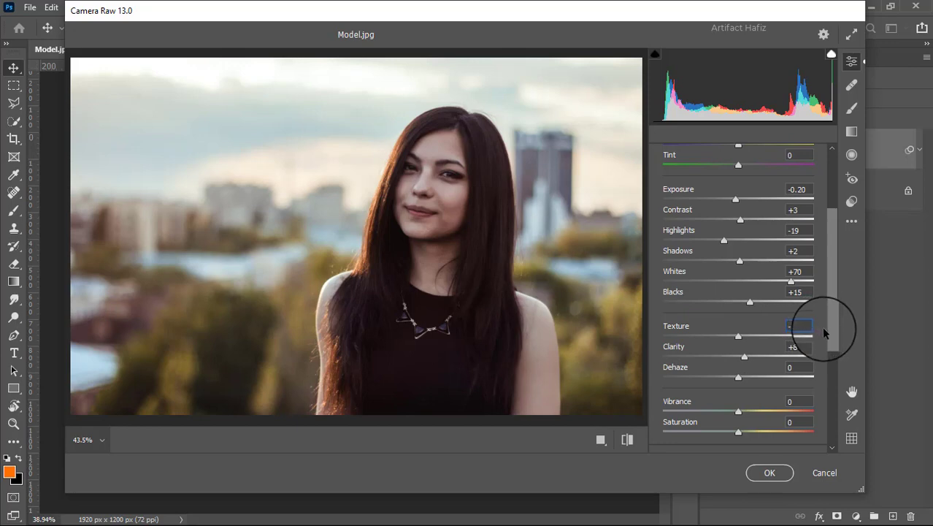
pyautogui.write('3')
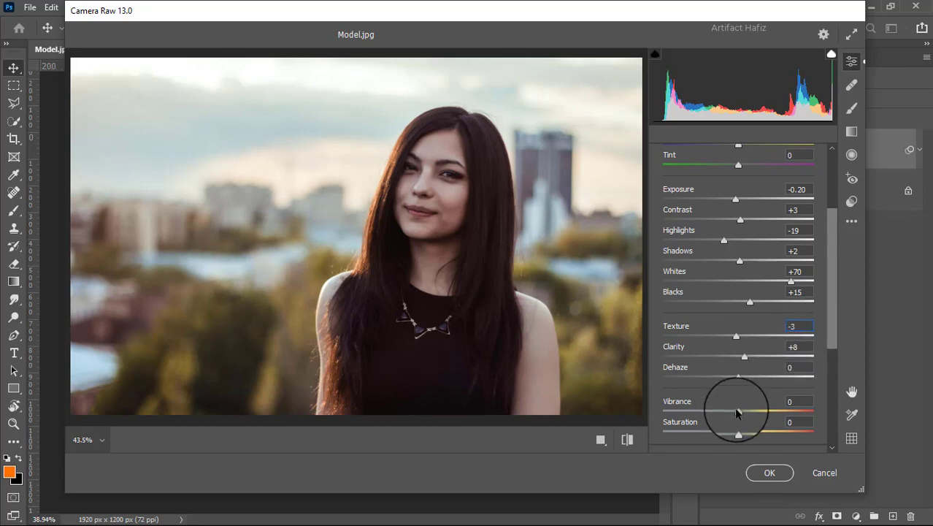
# - Raise Dehaze to +21, leaving Clarity at +8
pyautogui.scroll(-1, 735, 387)
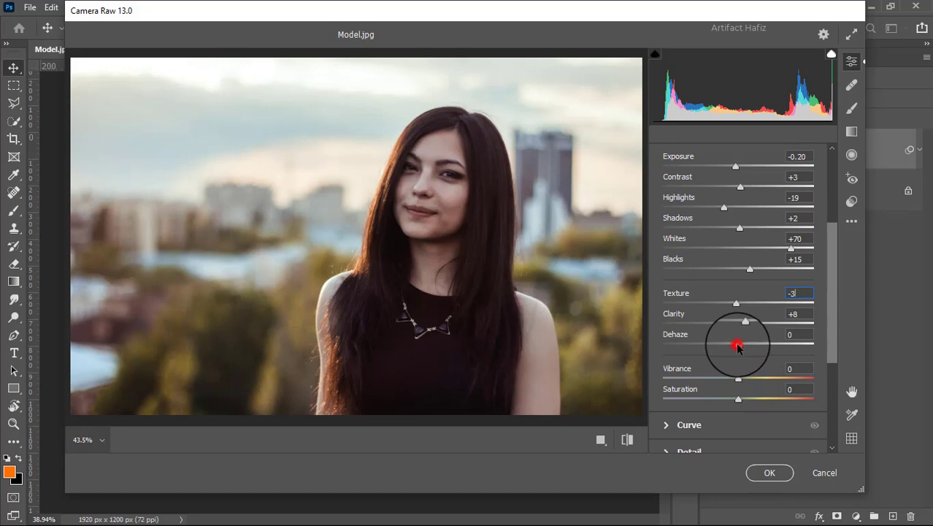
pyautogui.moveTo(734, 344); pyautogui.dragTo(754, 365)
pyautogui.scroll(-1, 730, 358)
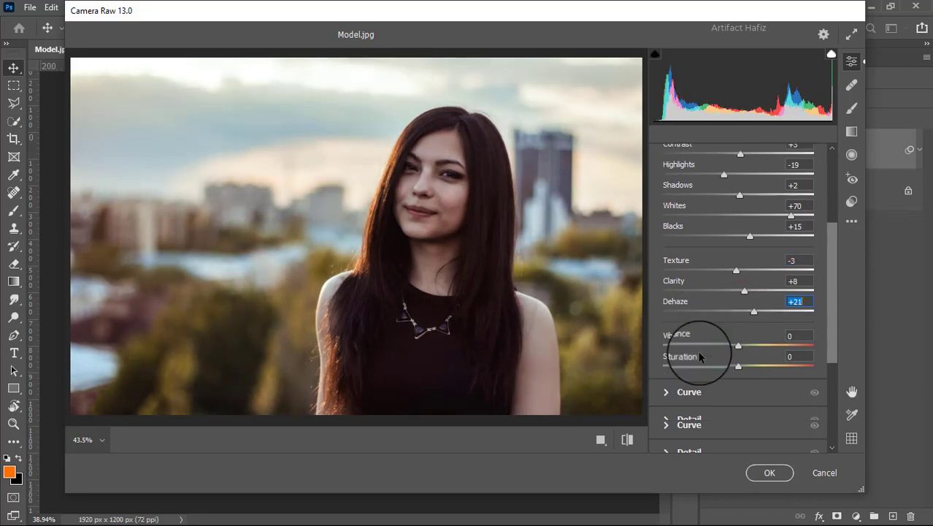
pyautogui.scroll(-2, 700, 343)
pyautogui.scroll(-1, 658, 307)
# - Raise the black point and add shadow and highlight points on the master point curve
pyautogui.click(664, 295)
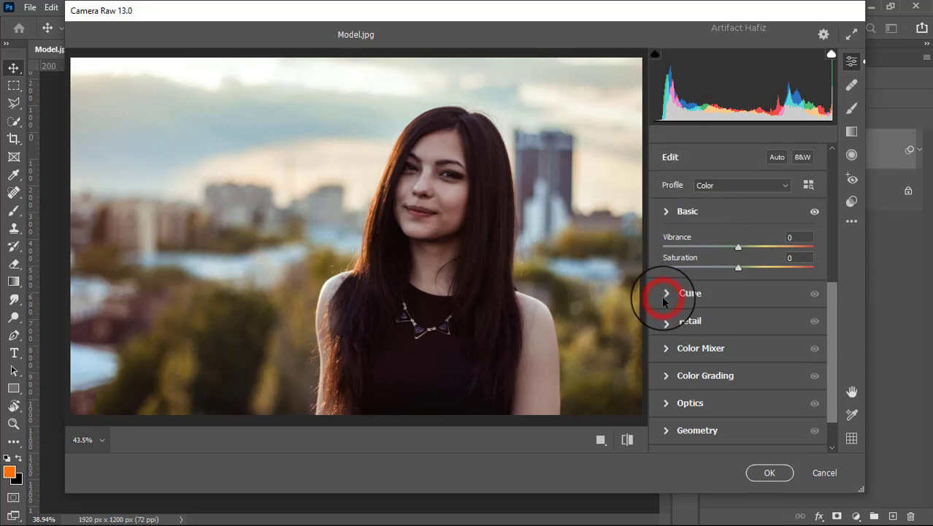
pyautogui.click(664, 370)
pyautogui.moveTo(663, 371); pyautogui.dragTo(663, 366)
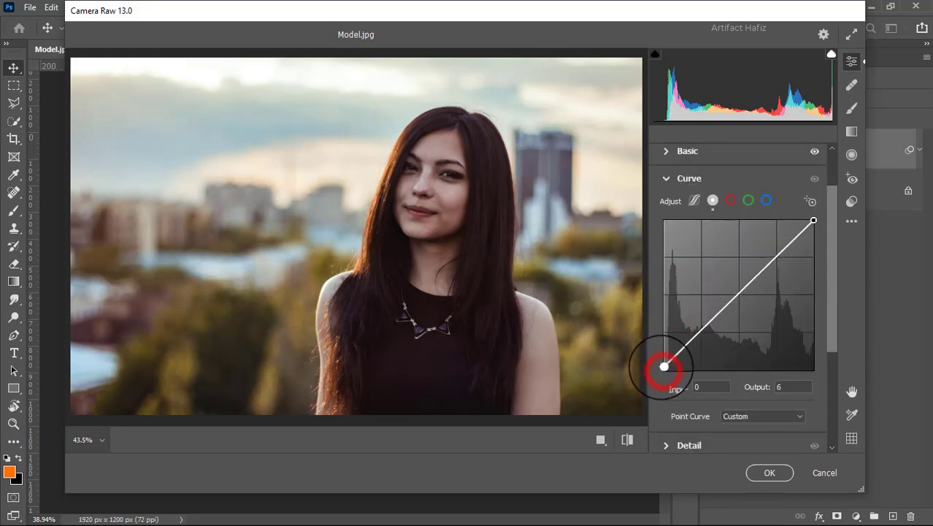
pyautogui.click(698, 333)
pyautogui.click(780, 256)
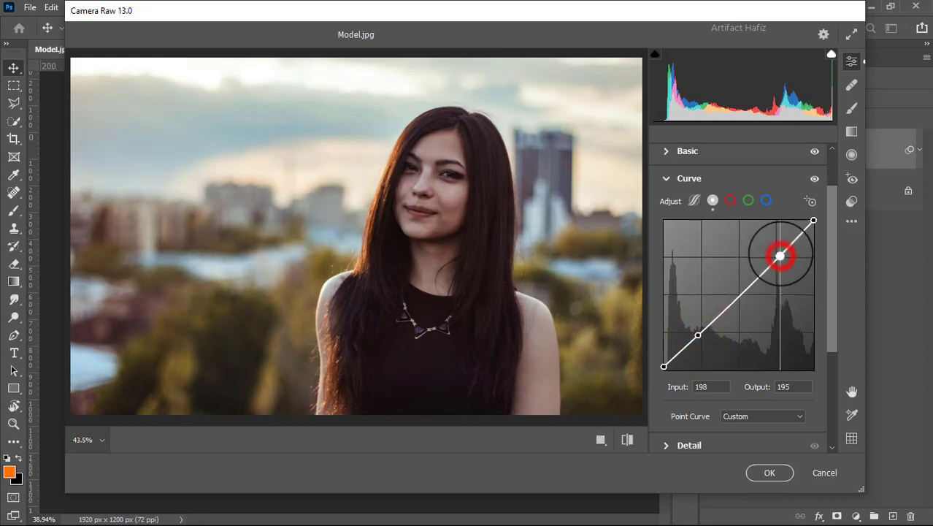
pyautogui.moveTo(780, 255); pyautogui.dragTo(772, 245)
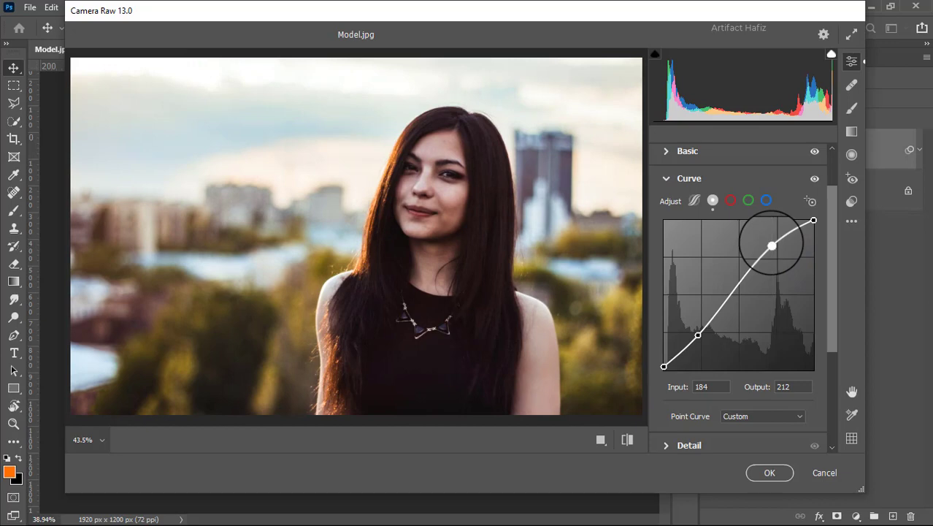
# - Lower the shadows and lift the highlights on the red and green channel curves
pyautogui.click(730, 200)
pyautogui.moveTo(702, 332); pyautogui.dragTo(701, 335)
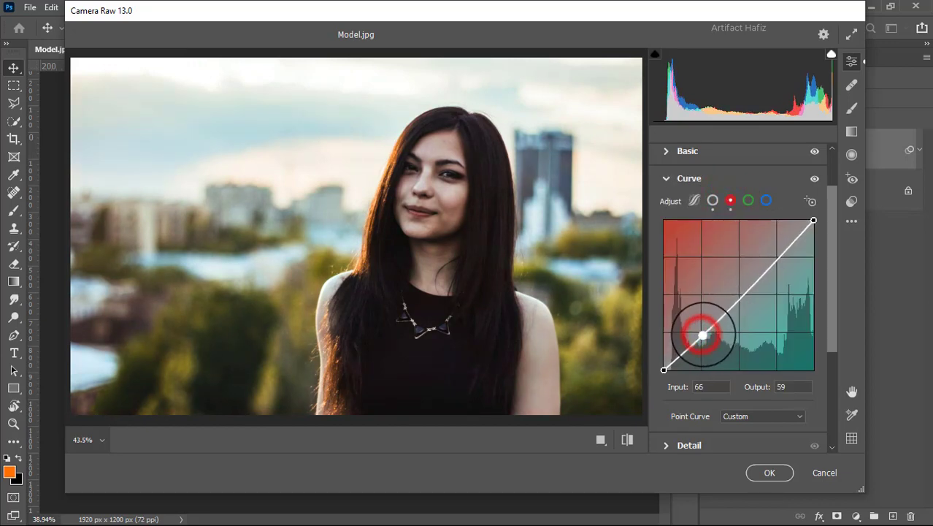
pyautogui.moveTo(778, 259); pyautogui.dragTo(775, 255)
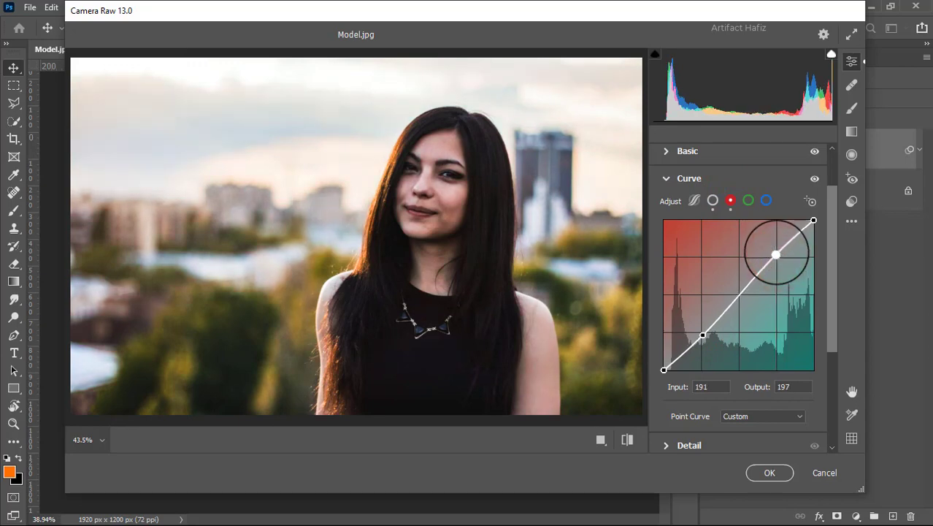
pyautogui.click(749, 201)
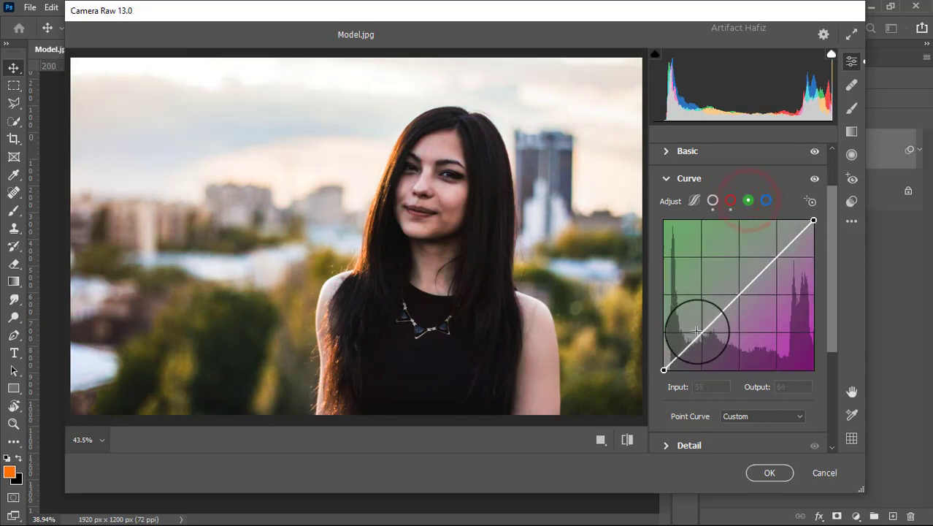
pyautogui.moveTo(700, 333); pyautogui.dragTo(701, 336)
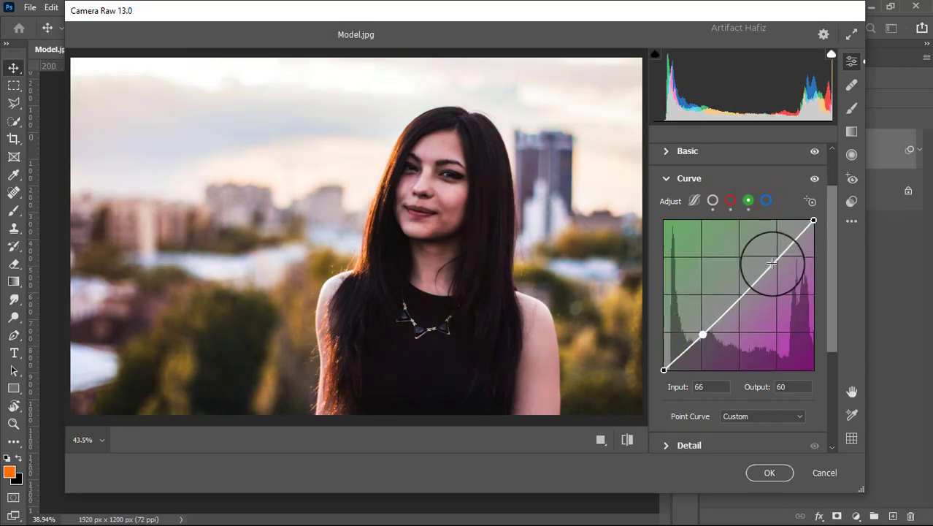
pyautogui.moveTo(776, 252); pyautogui.dragTo(777, 254)
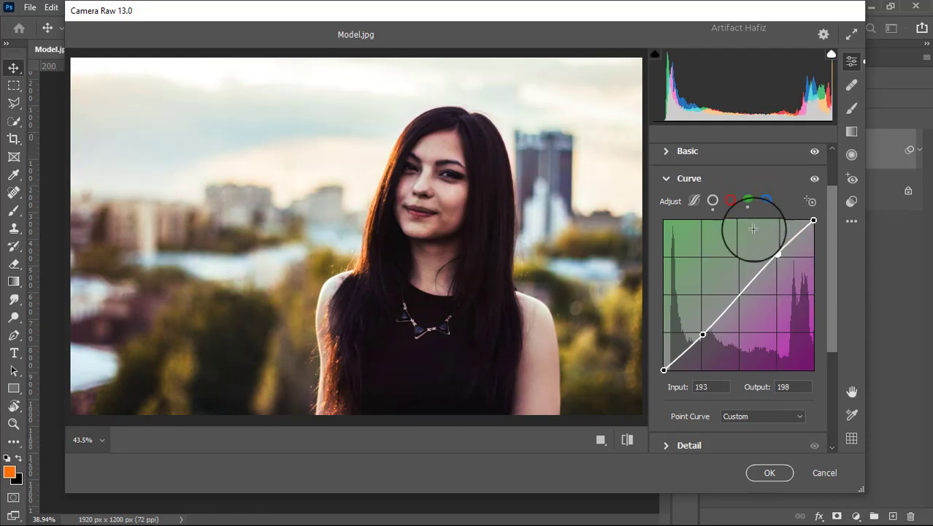
# - Add blue channel curve points at 67→59 in the shadows and 189→195 in the highlights
pyautogui.click(766, 200)
pyautogui.moveTo(704, 328); pyautogui.dragTo(702, 335)
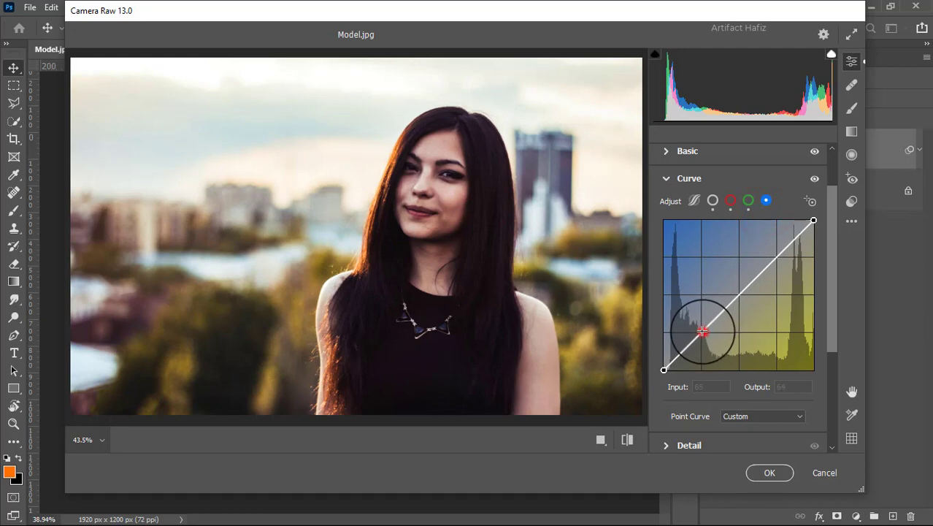
pyautogui.click(775, 255)
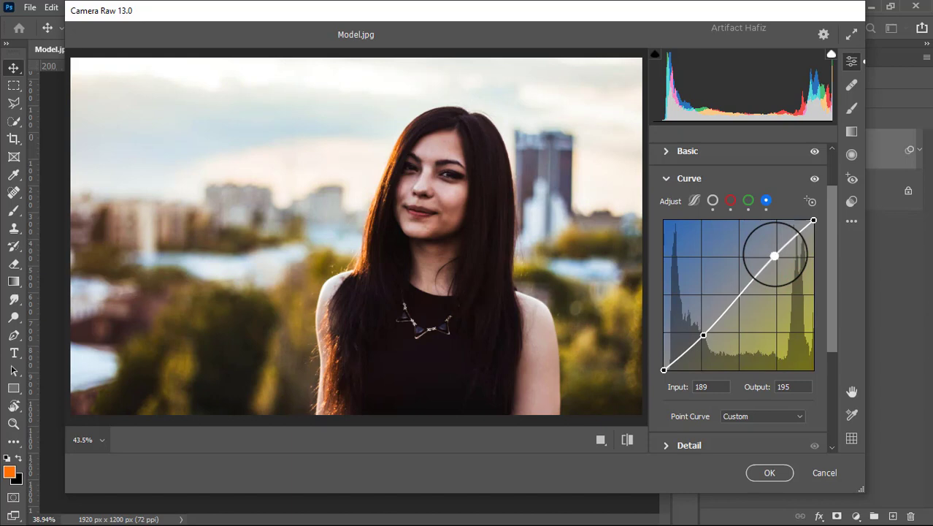
pyautogui.scroll(-1, 772, 256)
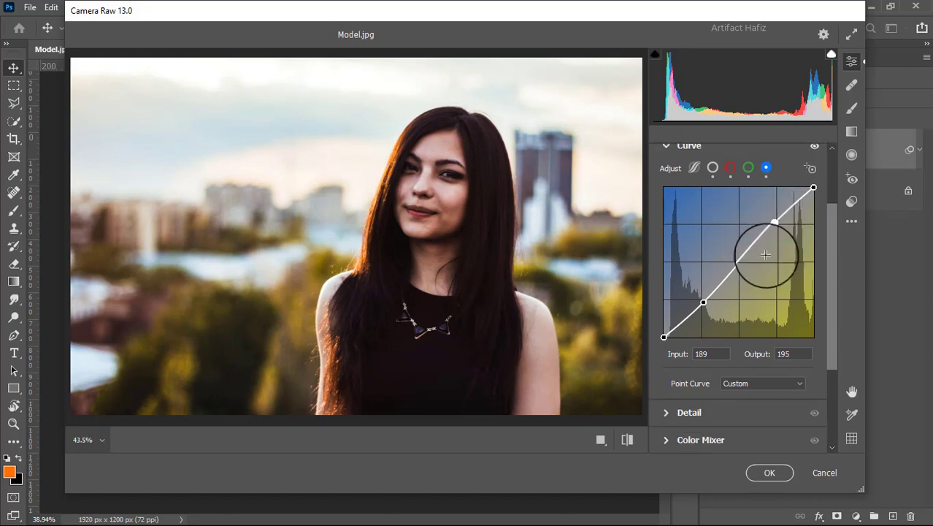
pyautogui.scroll(-1, 672, 372)
pyautogui.scroll(-1, 665, 358)
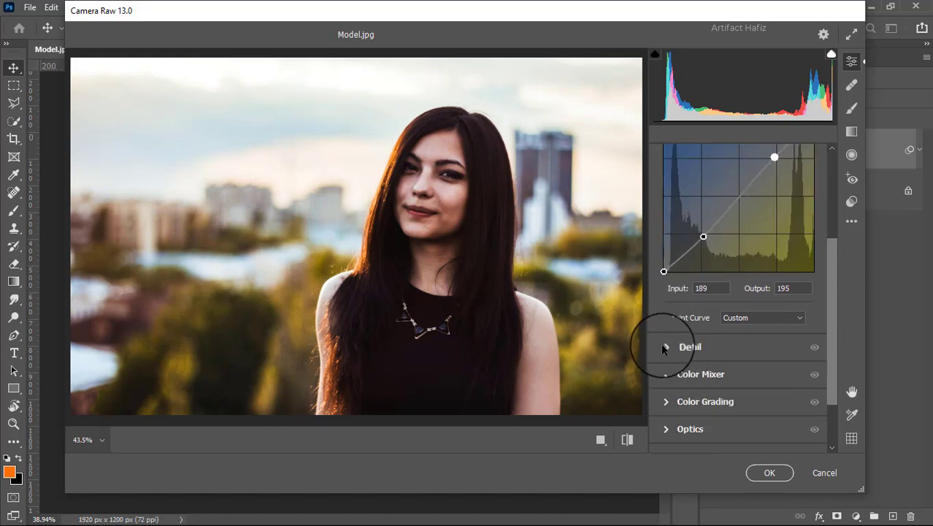
# - Set Detail Sharpening to 20 and Noise Reduction to 10
pyautogui.click(663, 348)
pyautogui.moveTo(663, 299)
pyautogui.mouseDown()
pyautogui.moveTo(684, 306)
pyautogui.moveTo(677, 332)
pyautogui.mouseUp()
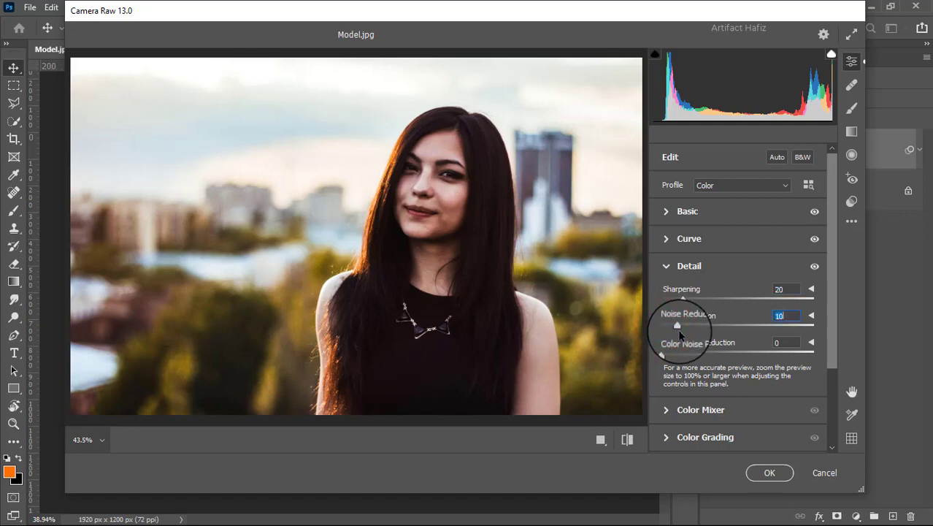
pyautogui.scroll(-3, 679, 334)
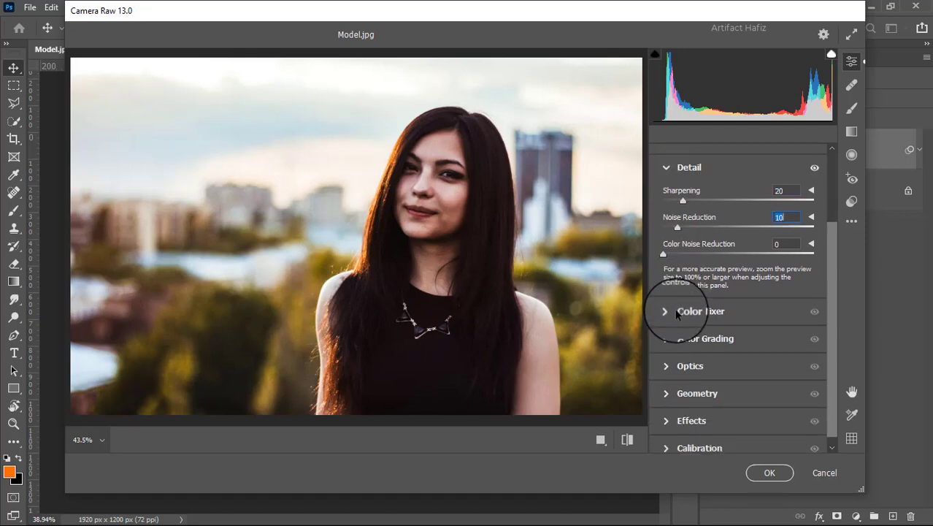
# - In Color Mixer Saturation, reduce Yellows and Greens and boost Blues slightly
pyautogui.click(669, 311)
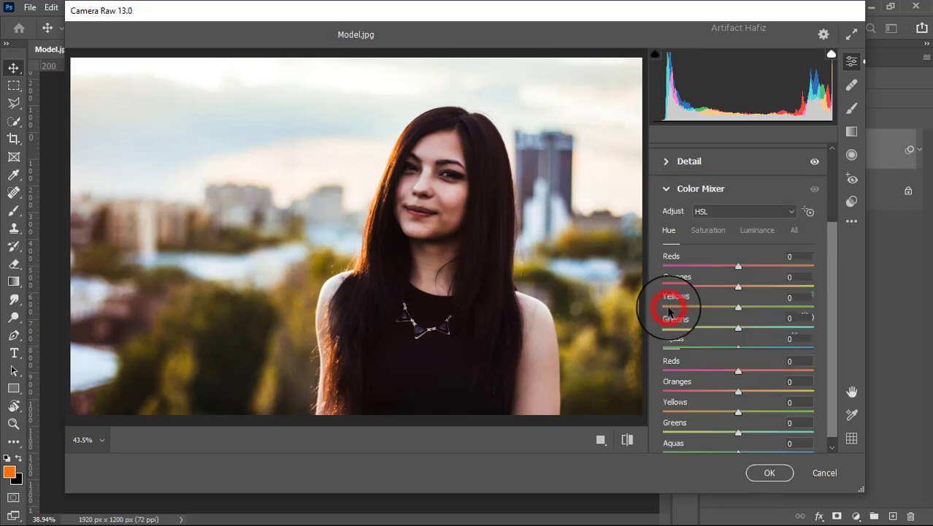
pyautogui.click(718, 232)
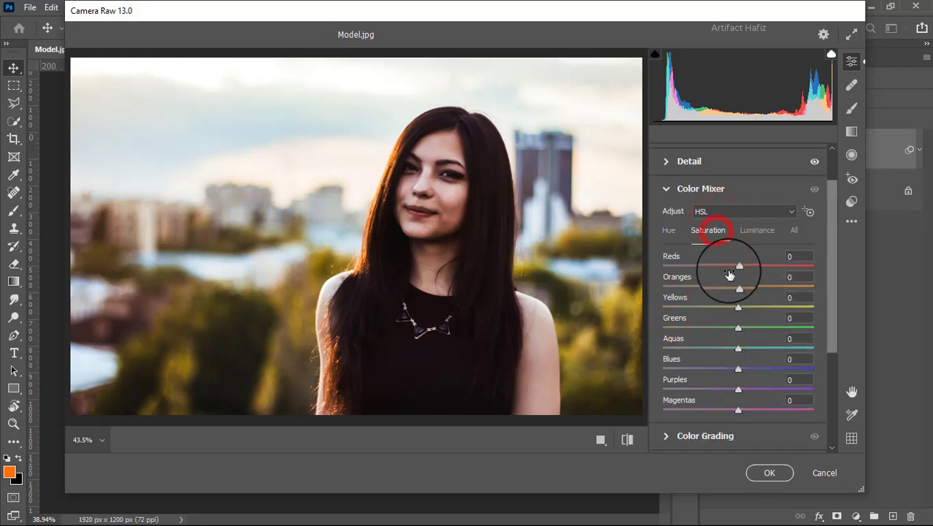
pyautogui.moveTo(738, 265)
pyautogui.mouseDown()
pyautogui.moveTo(769, 277)
pyautogui.moveTo(752, 284)
pyautogui.moveTo(766, 299)
pyautogui.moveTo(739, 307)
pyautogui.moveTo(772, 324)
pyautogui.moveTo(671, 333)
pyautogui.moveTo(721, 348)
pyautogui.moveTo(726, 340)
pyautogui.moveTo(669, 333)
pyautogui.moveTo(715, 330)
pyautogui.moveTo(700, 332)
pyautogui.moveTo(714, 319)
pyautogui.moveTo(700, 327)
pyautogui.moveTo(745, 349)
pyautogui.moveTo(747, 392)
pyautogui.mouseUp()
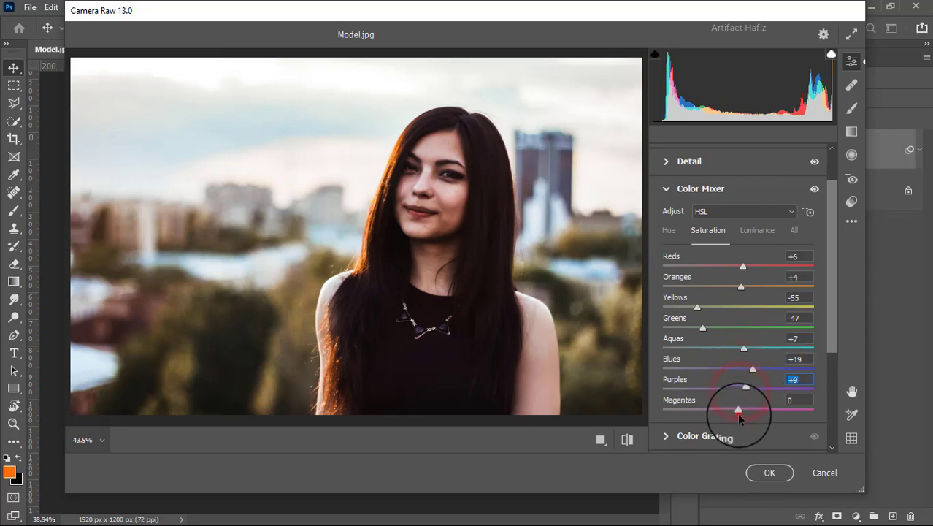
# - Set luminance to Reds +13, Oranges +4, Yellows +9, Greens +6, Aquas +15, Blues +19, Purples +10
pyautogui.click(745, 229)
pyautogui.moveTo(737, 288); pyautogui.dragTo(726, 286)
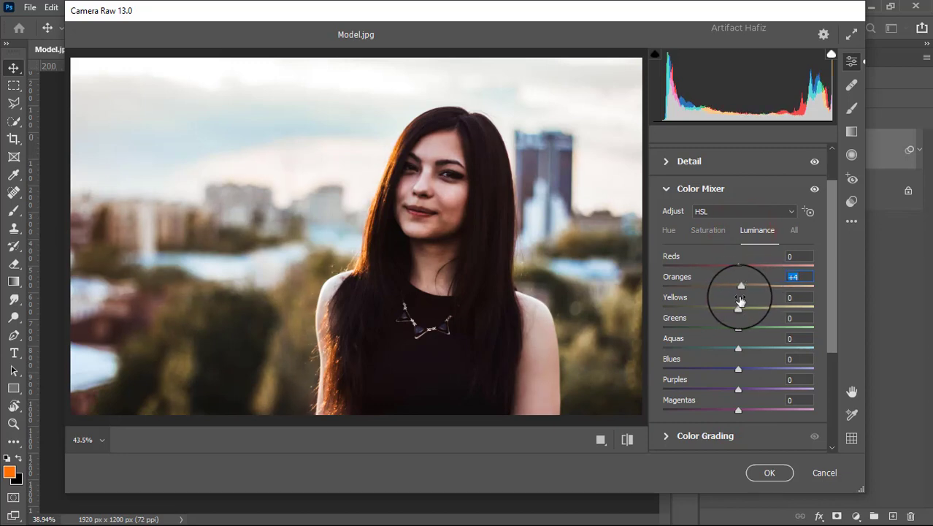
pyautogui.moveTo(739, 265)
pyautogui.mouseDown()
pyautogui.moveTo(761, 266)
pyautogui.moveTo(748, 266)
pyautogui.mouseUp()
pyautogui.moveTo(739, 307)
pyautogui.mouseDown()
pyautogui.moveTo(763, 308)
pyautogui.moveTo(716, 310)
pyautogui.moveTo(744, 308)
pyautogui.moveTo(746, 409)
pyautogui.mouseUp()
# - Set the Color Mixer hues to Oranges +6, Yellows -3, Aquas -25 and Blues -57
pyautogui.click(669, 230)
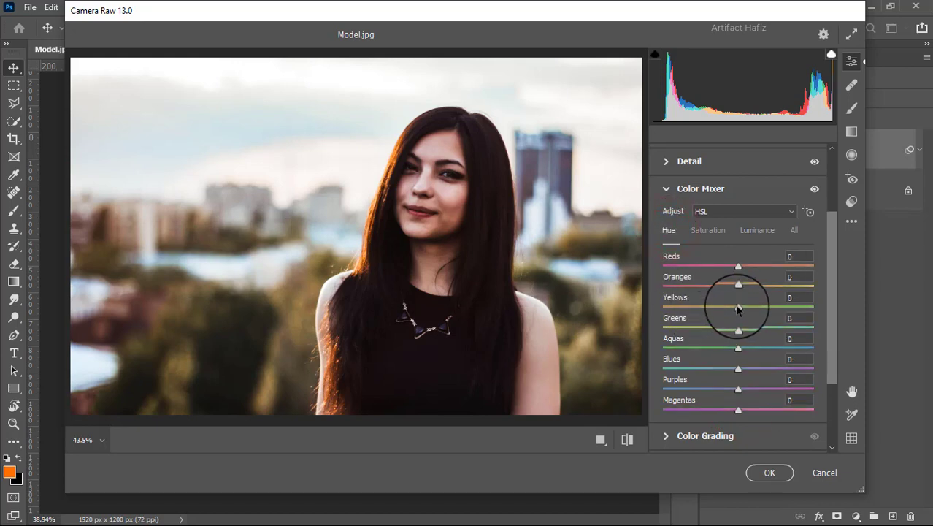
pyautogui.moveTo(738, 305)
pyautogui.mouseDown()
pyautogui.moveTo(795, 307)
pyautogui.moveTo(698, 309)
pyautogui.moveTo(748, 321)
pyautogui.mouseUp()
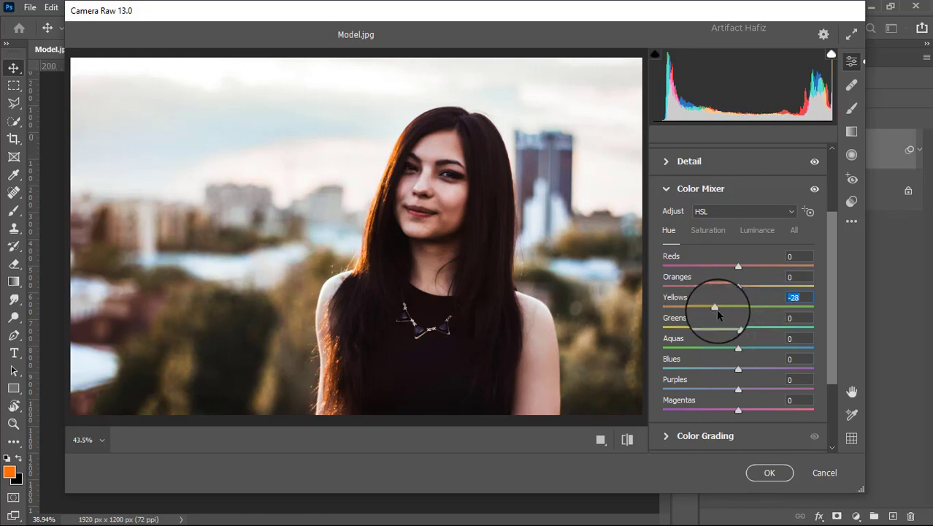
pyautogui.moveTo(719, 313)
pyautogui.mouseDown()
pyautogui.moveTo(749, 314)
pyautogui.moveTo(723, 317)
pyautogui.moveTo(732, 322)
pyautogui.moveTo(737, 297)
pyautogui.moveTo(747, 303)
pyautogui.mouseUp()
pyautogui.click(742, 286)
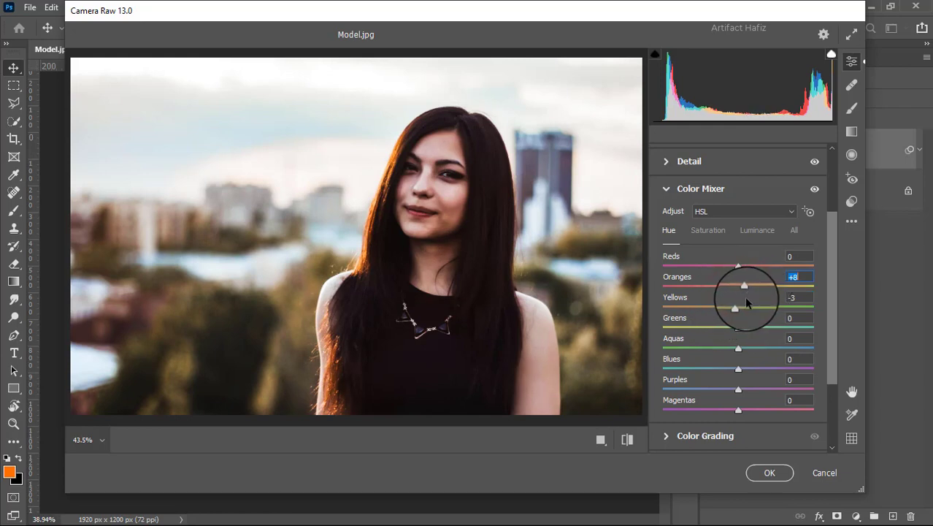
pyautogui.scroll(-1, 745, 304)
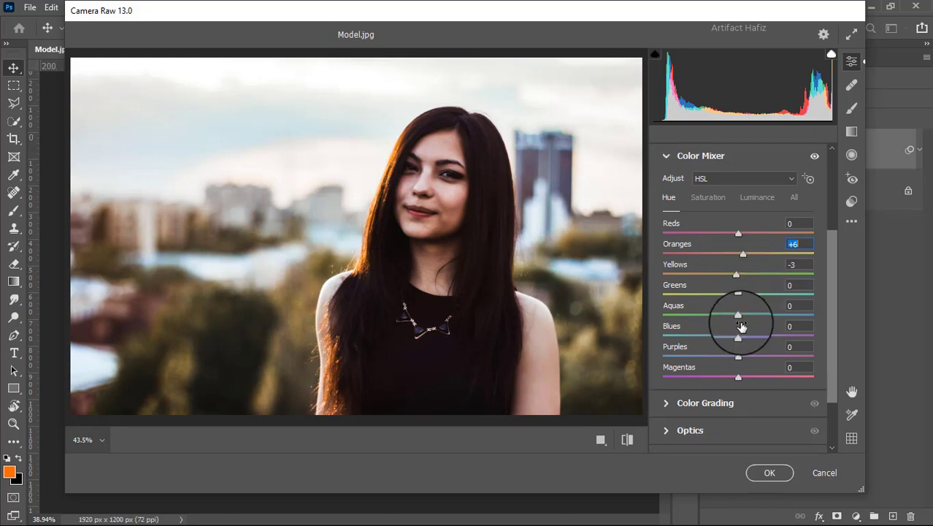
pyautogui.moveTo(739, 315); pyautogui.dragTo(695, 335)
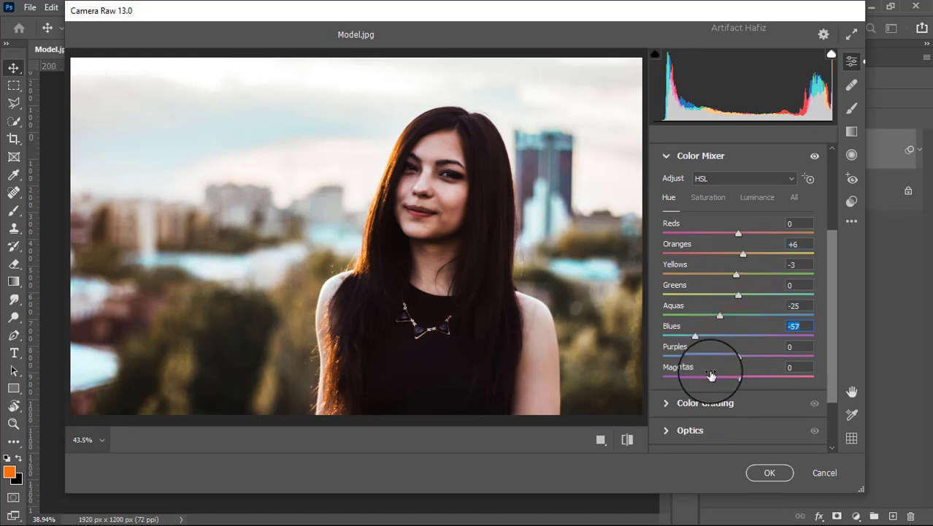
pyautogui.scroll(-1, 726, 365)
# - Tint the shadows blue (H 225, S 11) and the highlights yellow (H 62, S 17)
pyautogui.click(666, 334)
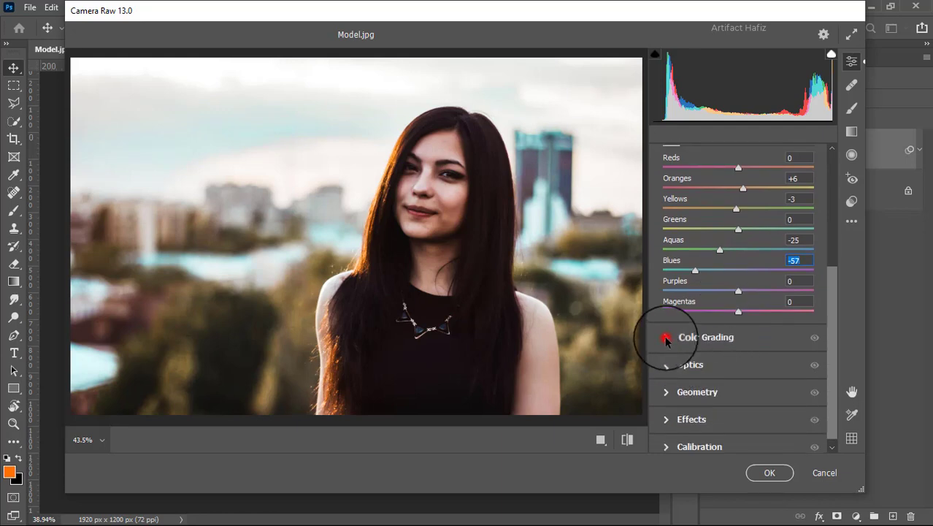
pyautogui.moveTo(693, 364)
pyautogui.mouseDown()
pyautogui.moveTo(646, 417)
pyautogui.moveTo(660, 400)
pyautogui.mouseUp()
pyautogui.moveTo(784, 365)
pyautogui.mouseDown()
pyautogui.moveTo(785, 330)
pyautogui.moveTo(826, 300)
pyautogui.moveTo(801, 317)
pyautogui.moveTo(780, 312)
pyautogui.mouseUp()
pyautogui.scroll(-2, 779, 311)
pyautogui.scroll(-2, 778, 310)
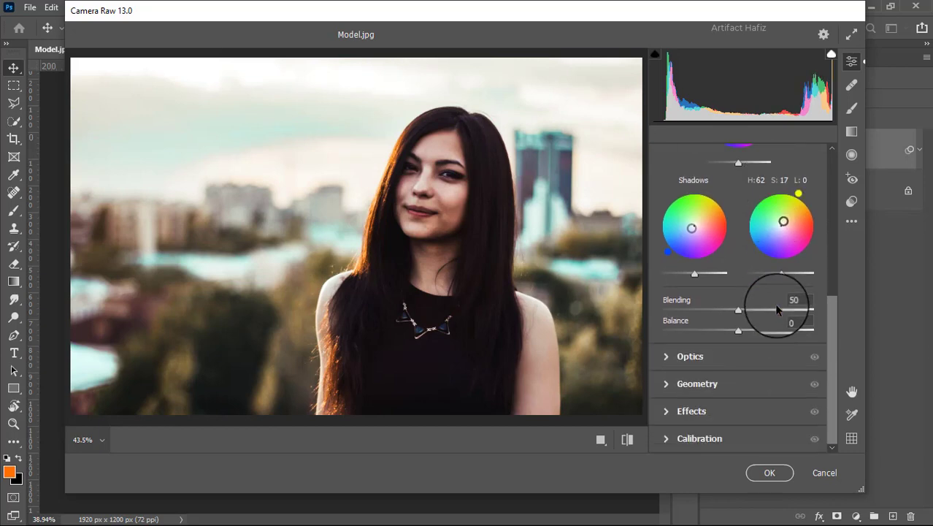
# - Apply a slight -1 vignette in Effects and expand the Calibration panel
pyautogui.click(673, 412)
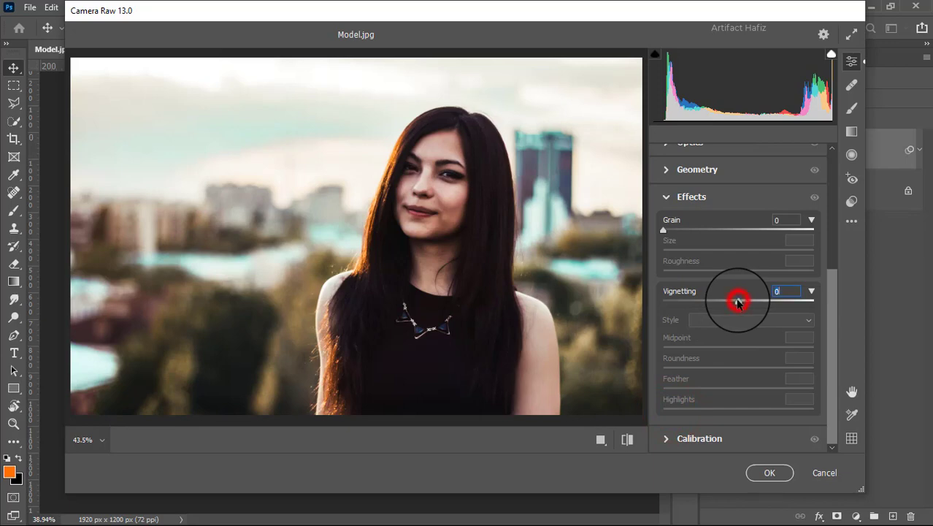
pyautogui.moveTo(737, 301); pyautogui.dragTo(737, 306)
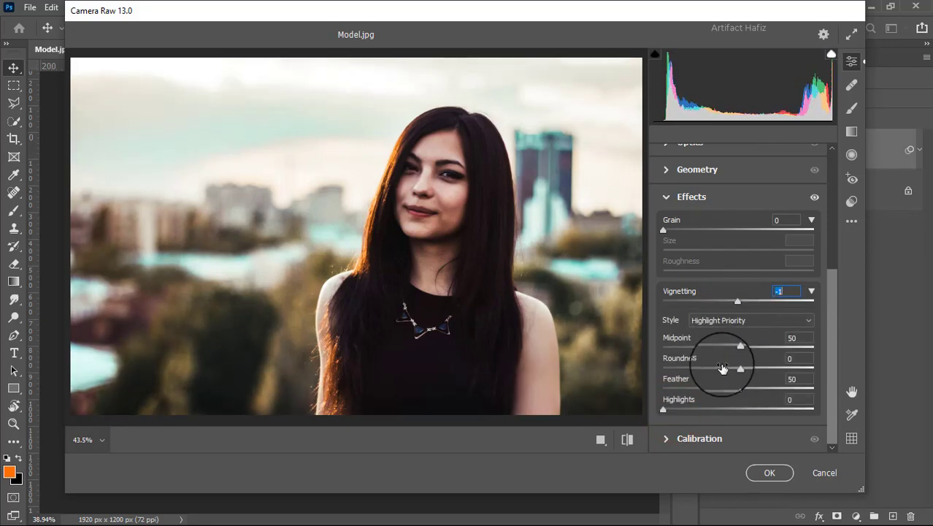
pyautogui.click(669, 440)
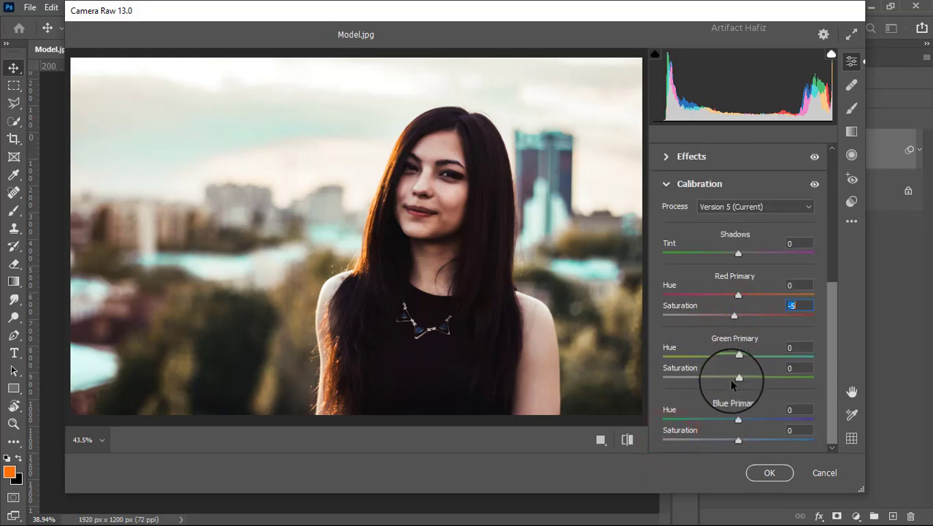
# - Set Green Primary Saturation to +5 and Blue Primary Saturation to +7
pyautogui.moveTo(739, 377); pyautogui.dragTo(742, 378)
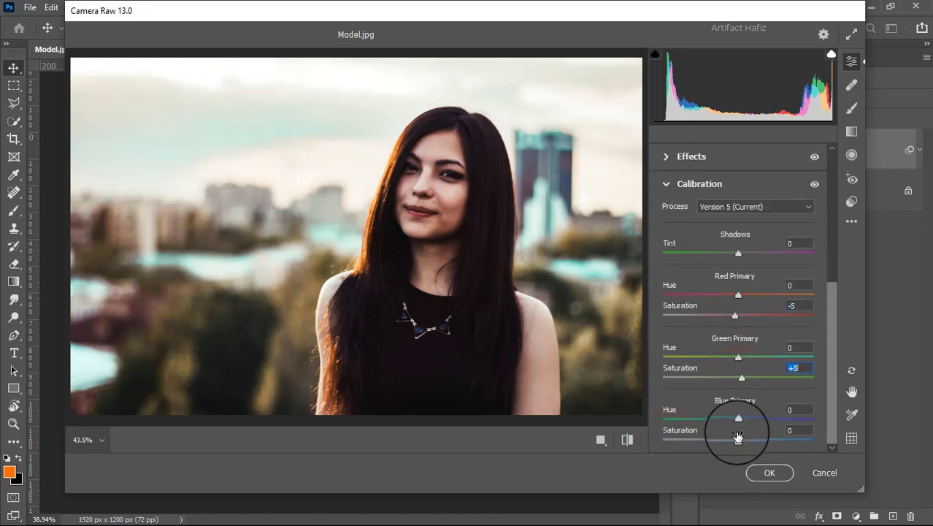
pyautogui.moveTo(739, 440); pyautogui.dragTo(742, 440)
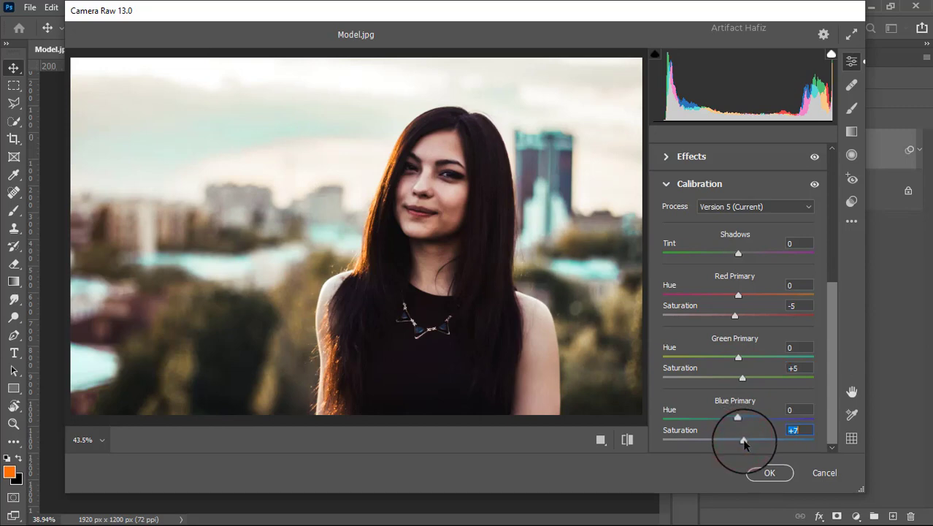
# - Commit the Camera Raw grade to Background copy, then toggle its visibility twice to compare with the original
pyautogui.click(769, 472)
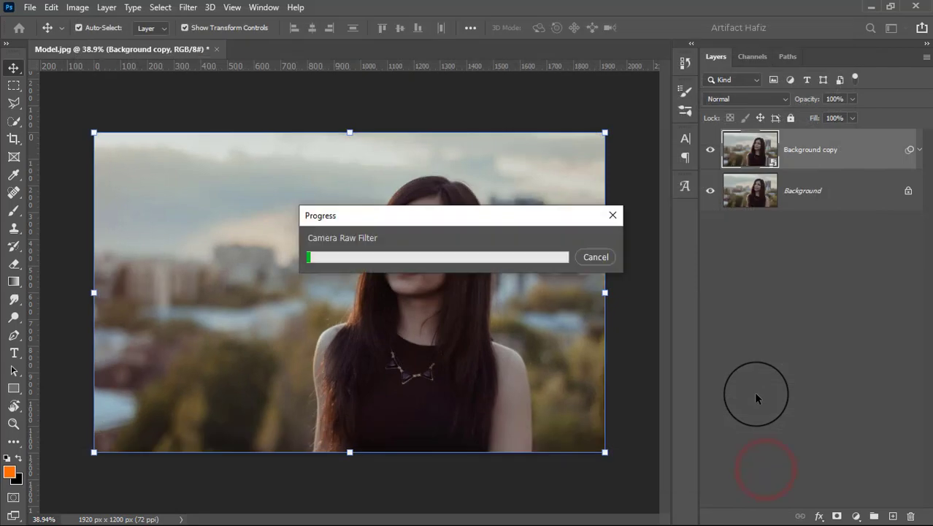
pyautogui.click(710, 151)
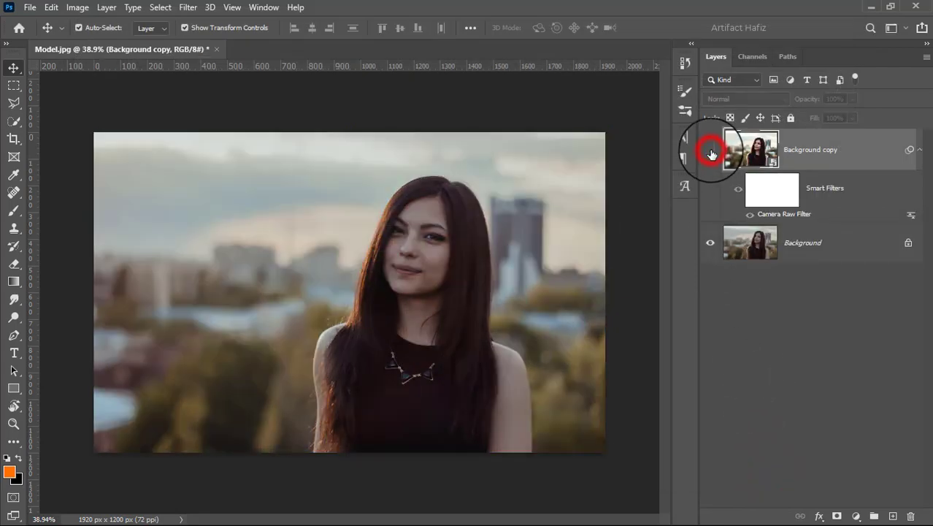
pyautogui.click(711, 151)
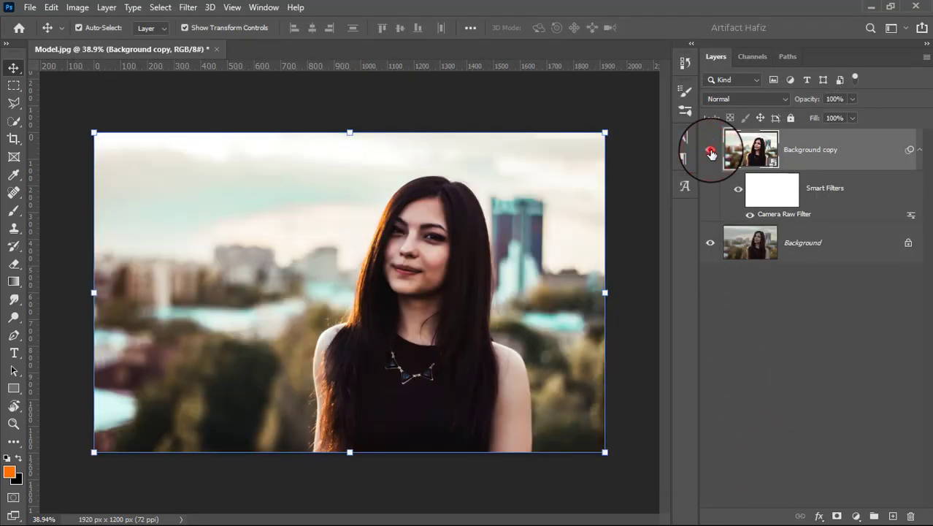
pyautogui.click(711, 151)
pyautogui.click(710, 152)
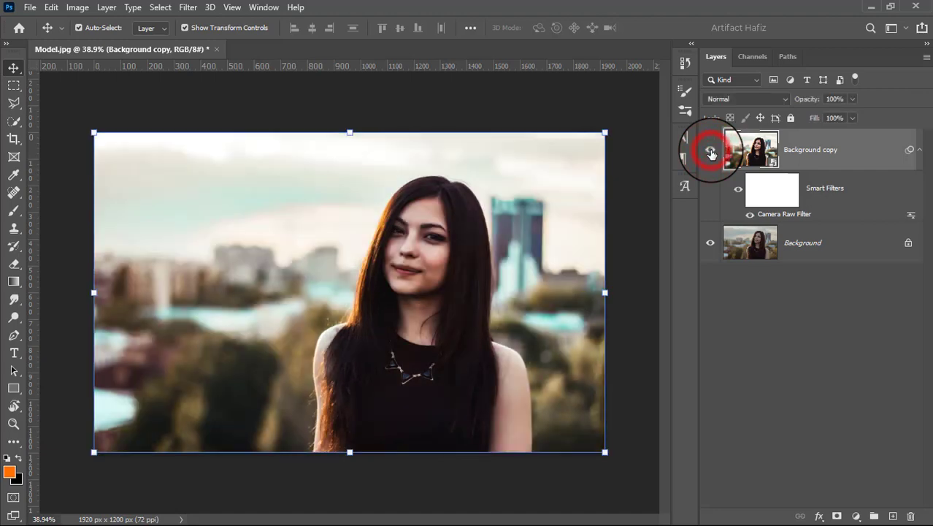